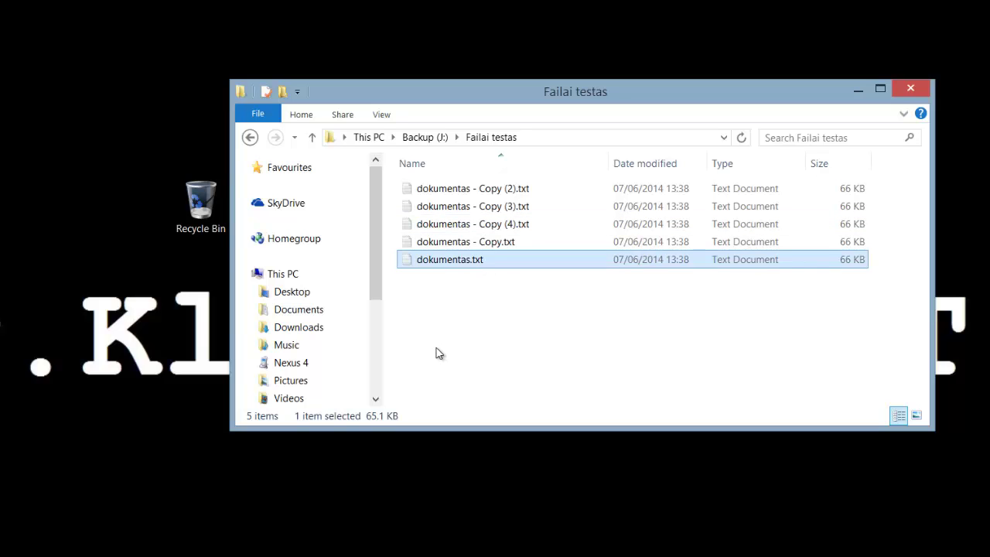
Delete dokumentas.txt and dokumentas - Copy.txt from the Failai testas folder
key(Delete)
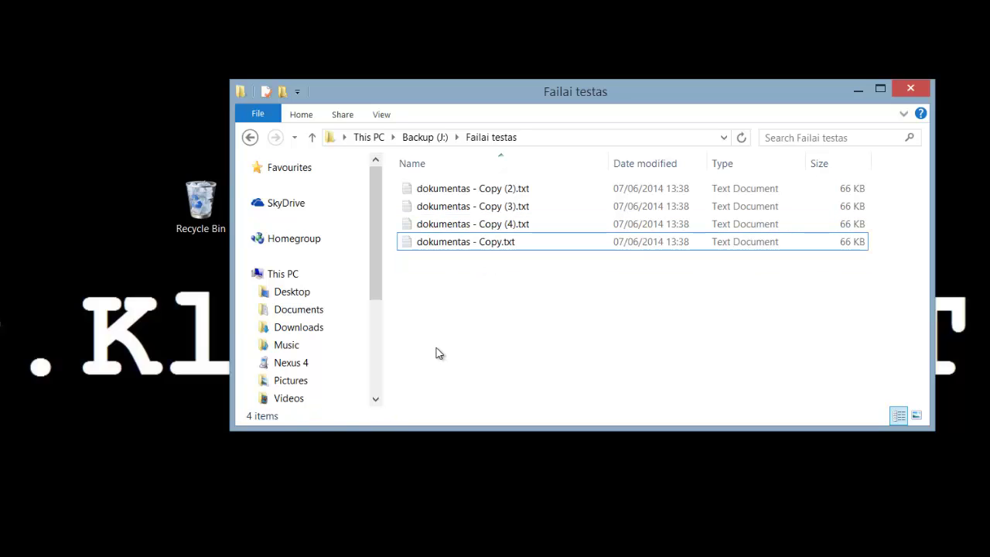
click(197, 201)
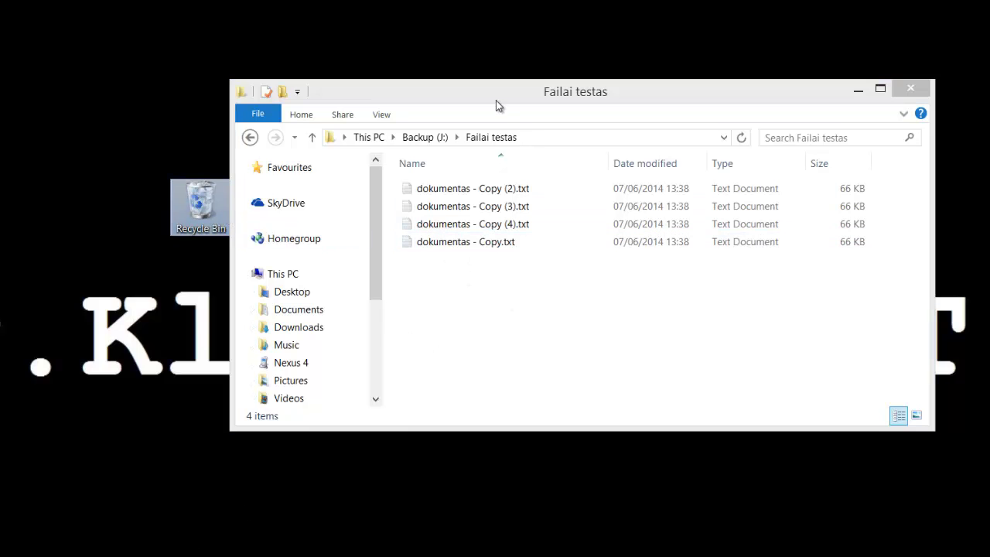
click(473, 245)
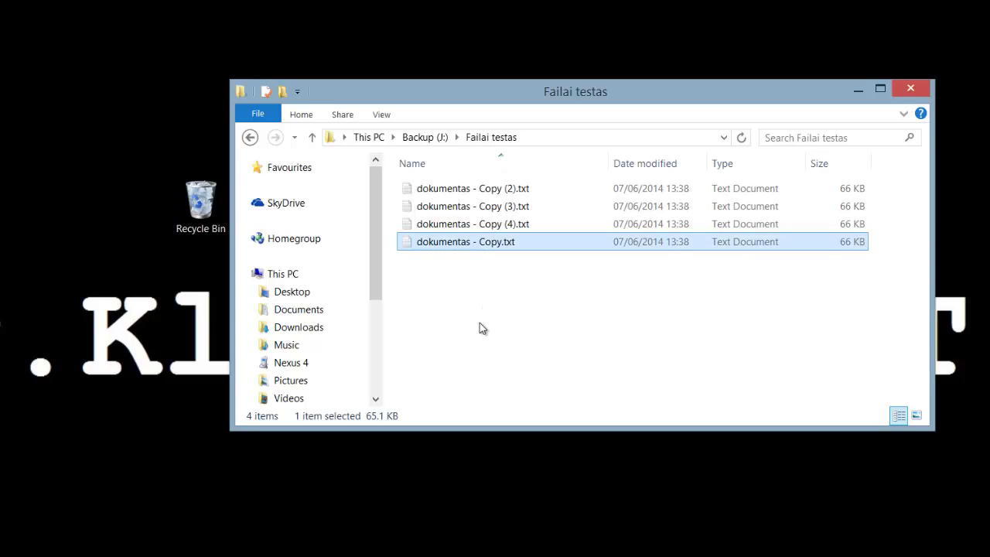
key(Delete)
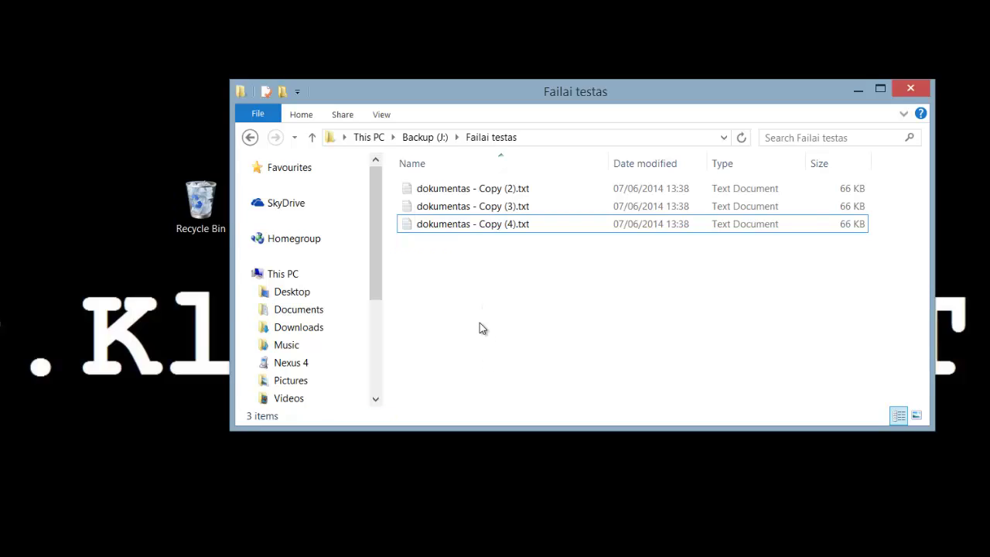
Open the Recycle Bin and restore dokumentas - Copy.txt and dokumentas.txt to their original folder
double_click(202, 199)
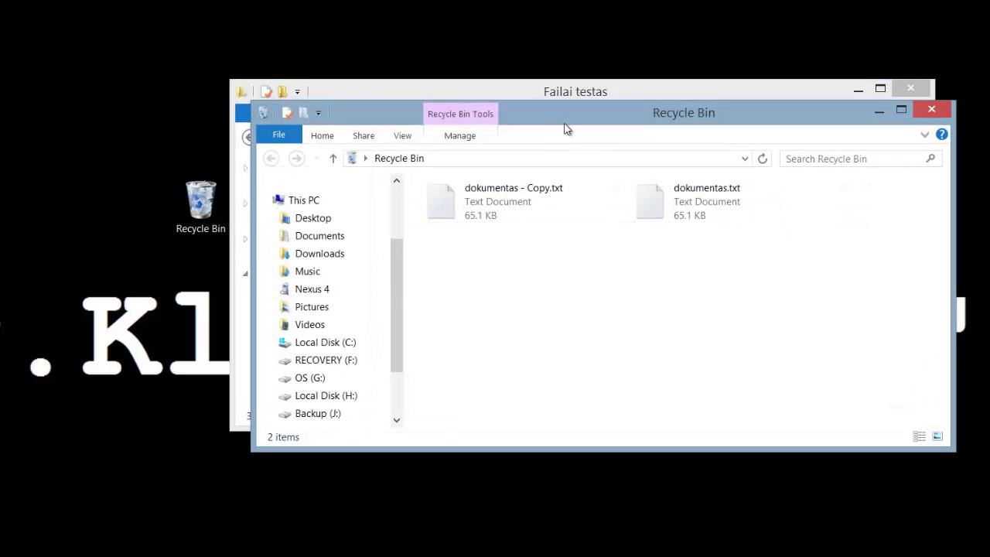
drag(569, 112, 212, 193)
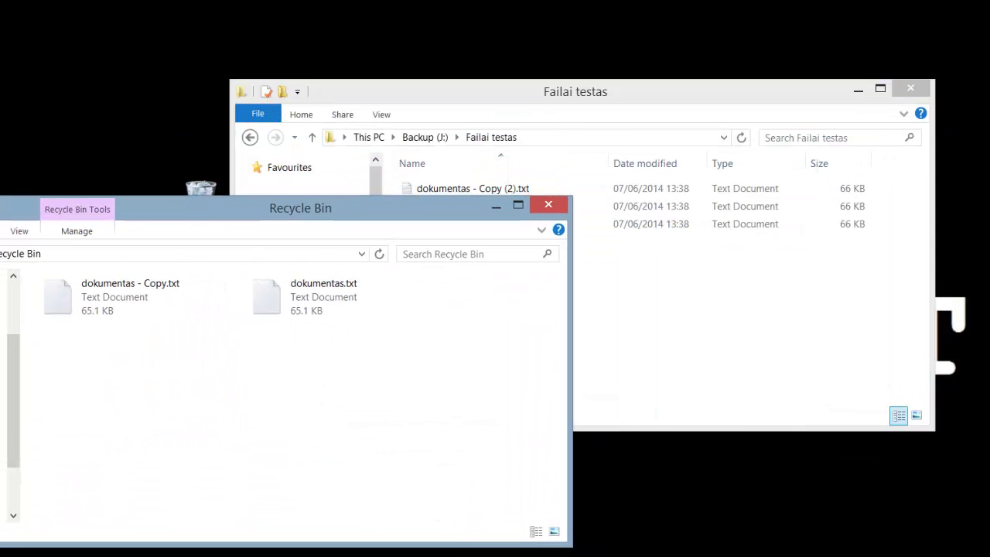
drag(568, 546, 441, 551)
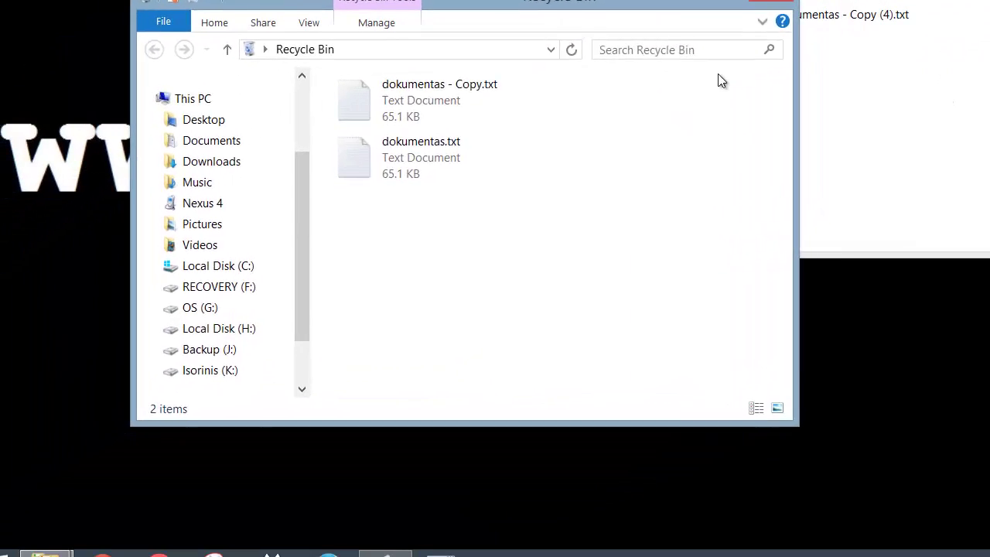
drag(663, 5, 692, 89)
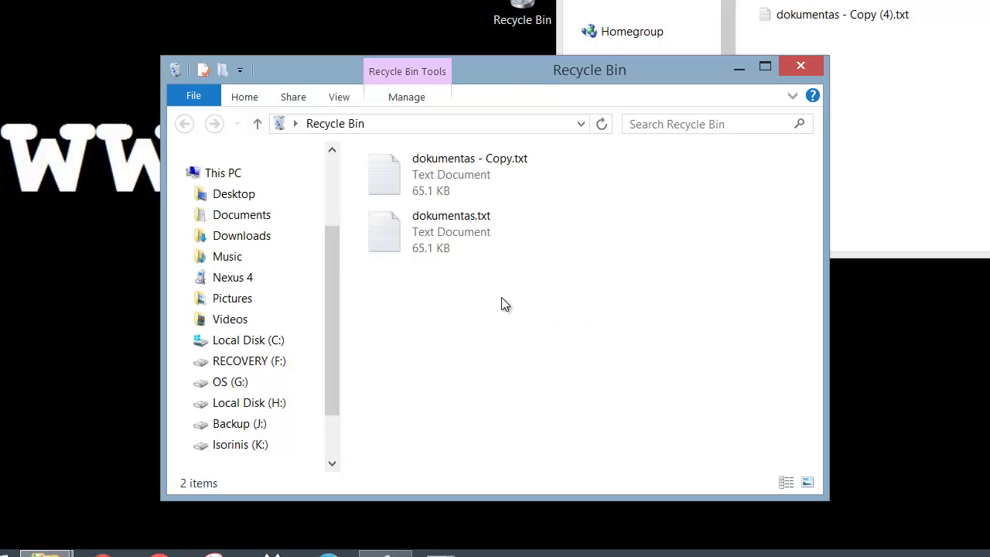
drag(513, 310, 446, 178)
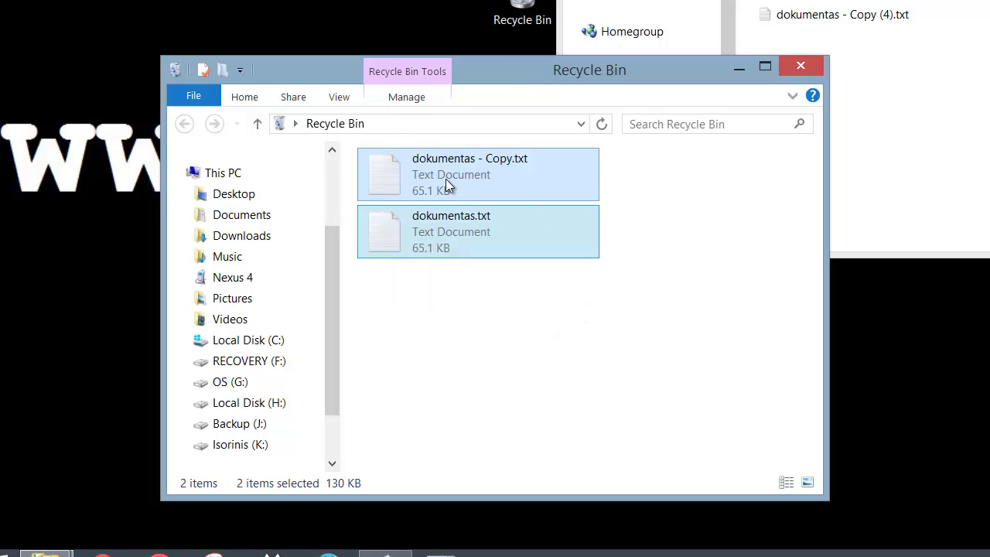
right_click(445, 179)
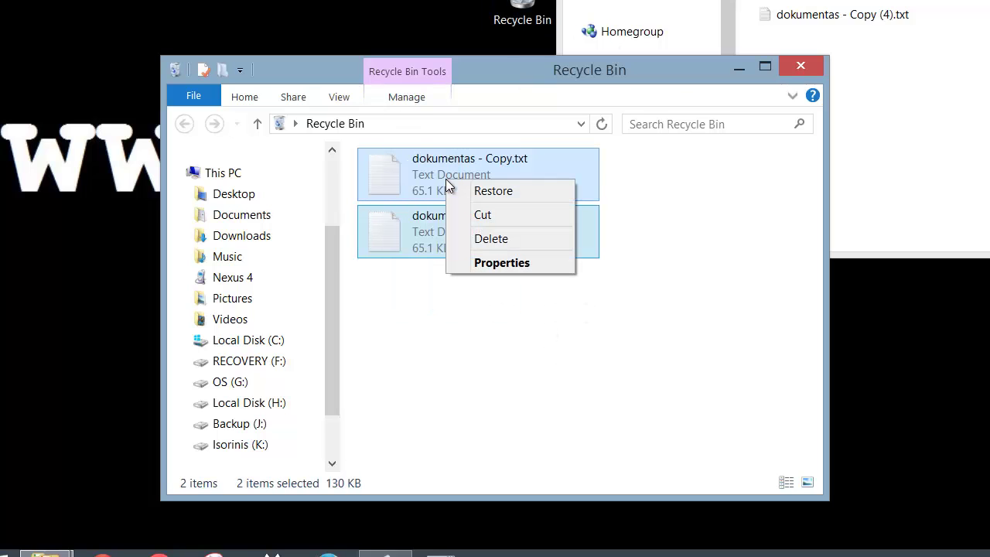
click(507, 190)
Return to the Failai testas folder and delete all five dokumentas text files
click(754, 104)
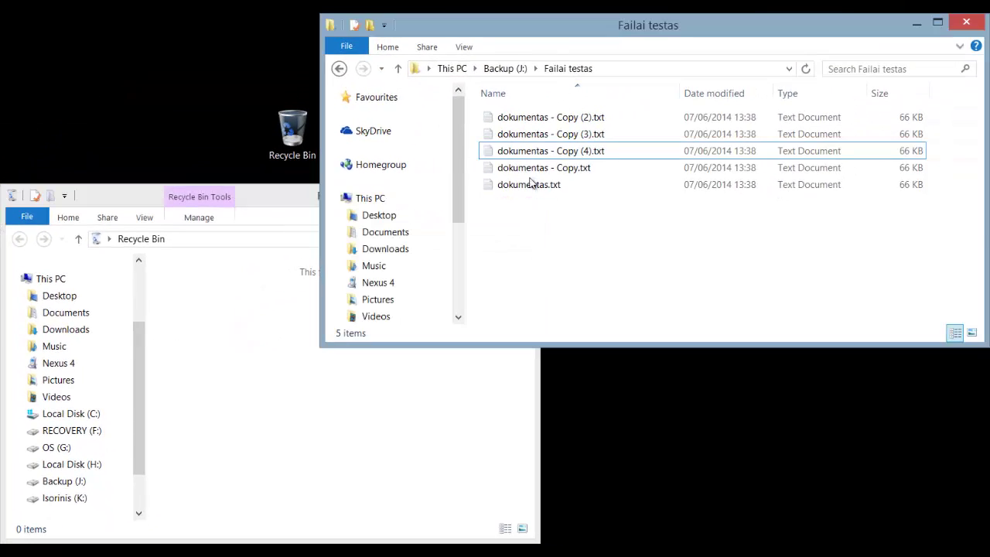
click(462, 223)
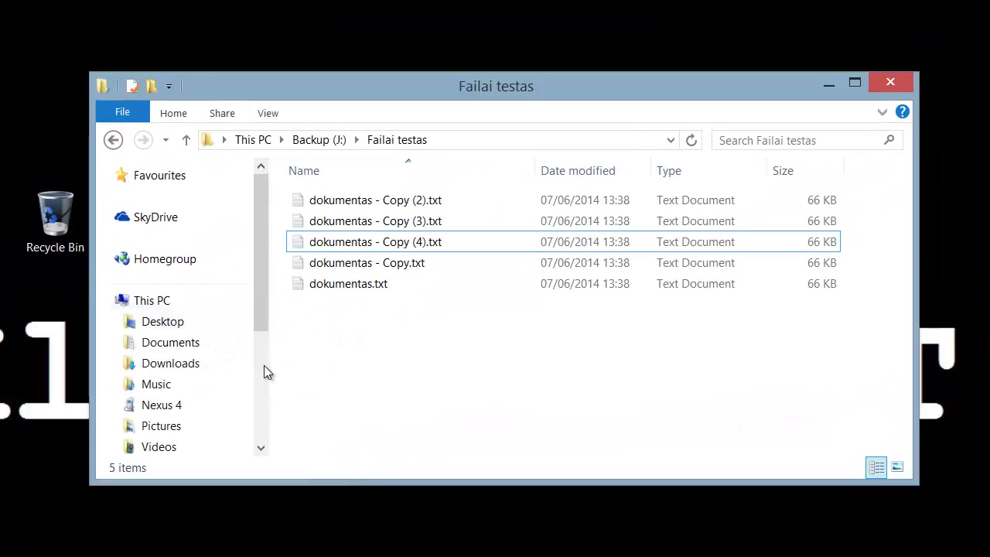
click(371, 287)
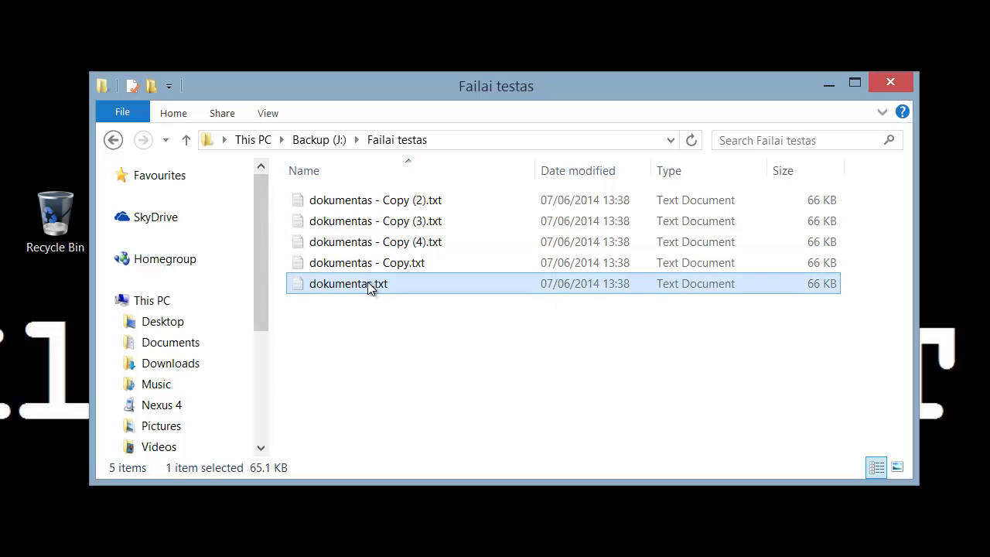
drag(415, 368, 286, 179)
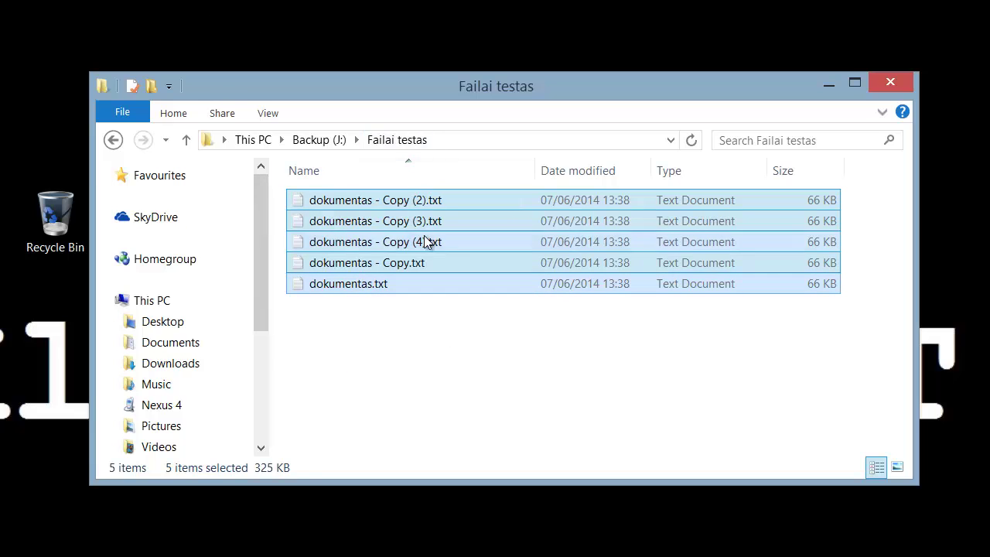
key(Delete)
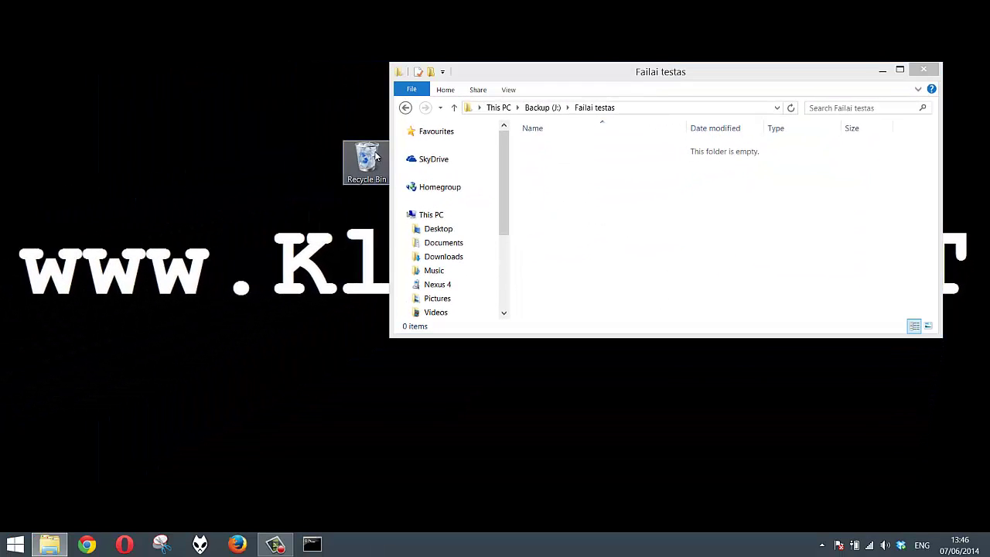
Empty the Recycle Bin, permanently deleting its contents
right_click(377, 157)
click(453, 172)
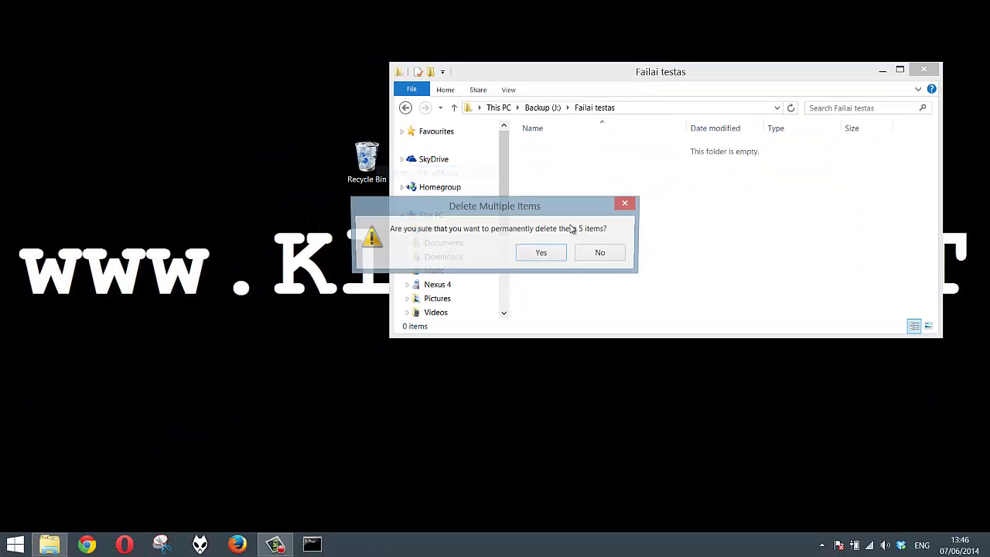
click(541, 252)
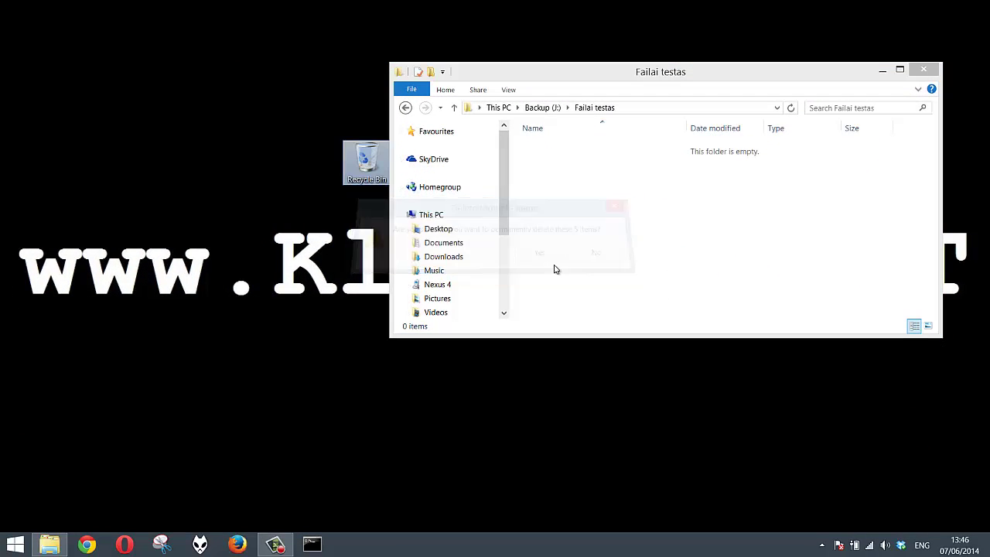
Check the contents of the Recycle Bin, and close its window and the Failai testas window
double_click(353, 163)
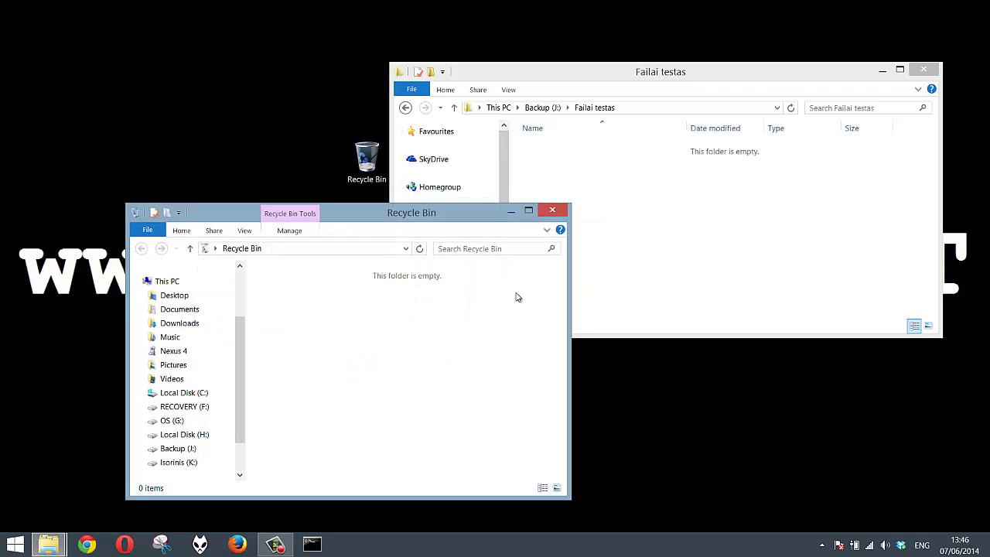
click(552, 209)
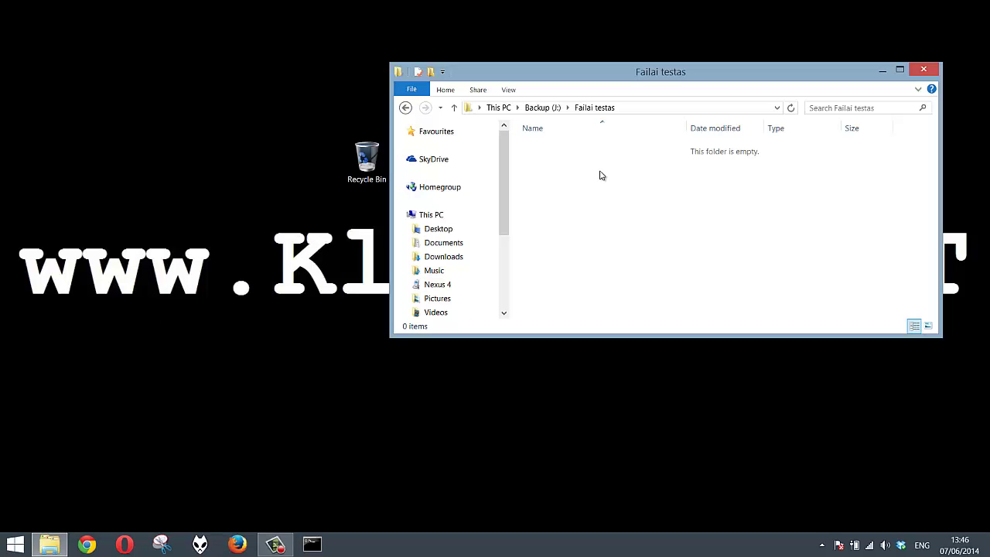
click(924, 70)
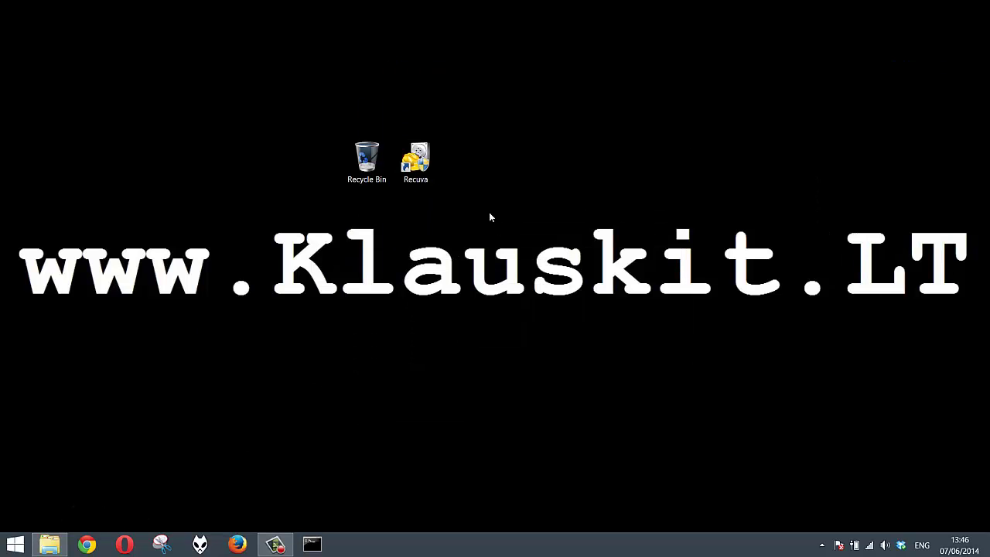
Reopen the Failai testas folder and move and shrink its window to uncover the Recuva desktop shortcut
click(415, 161)
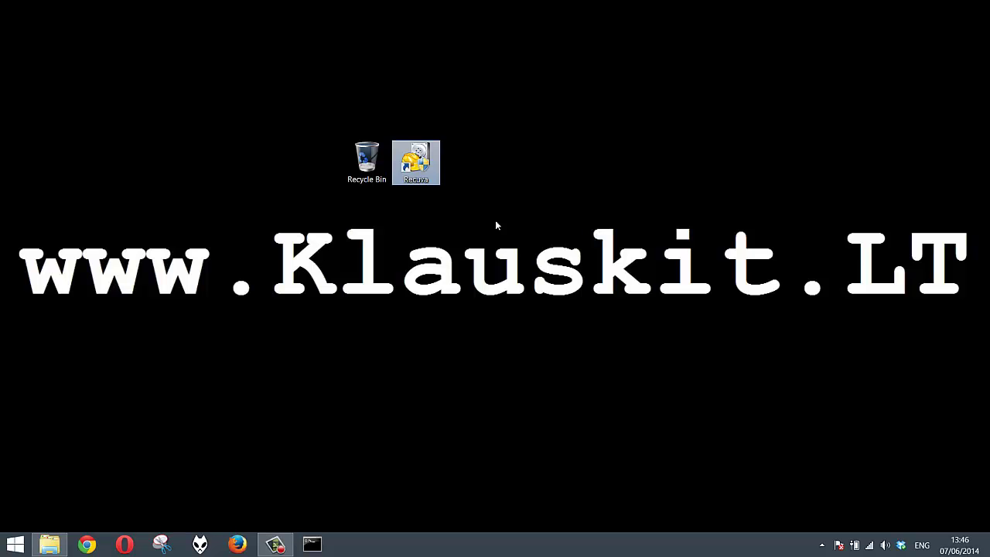
click(369, 321)
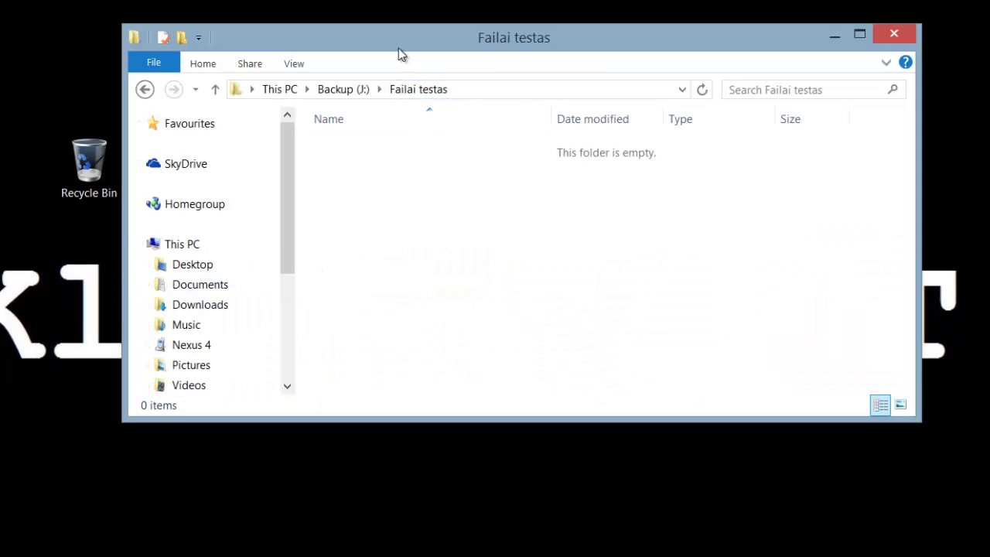
drag(398, 48, 415, 184)
click(506, 223)
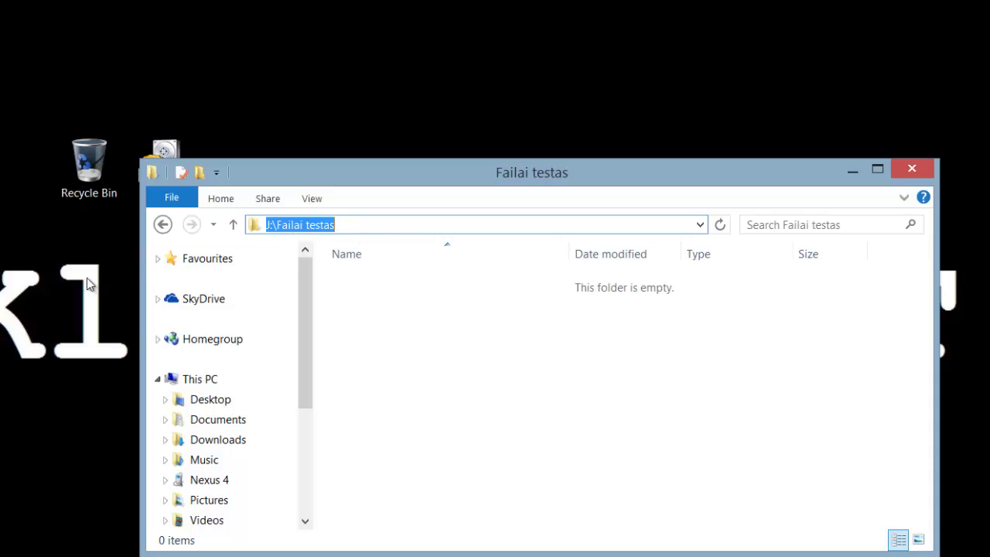
drag(145, 161, 366, 102)
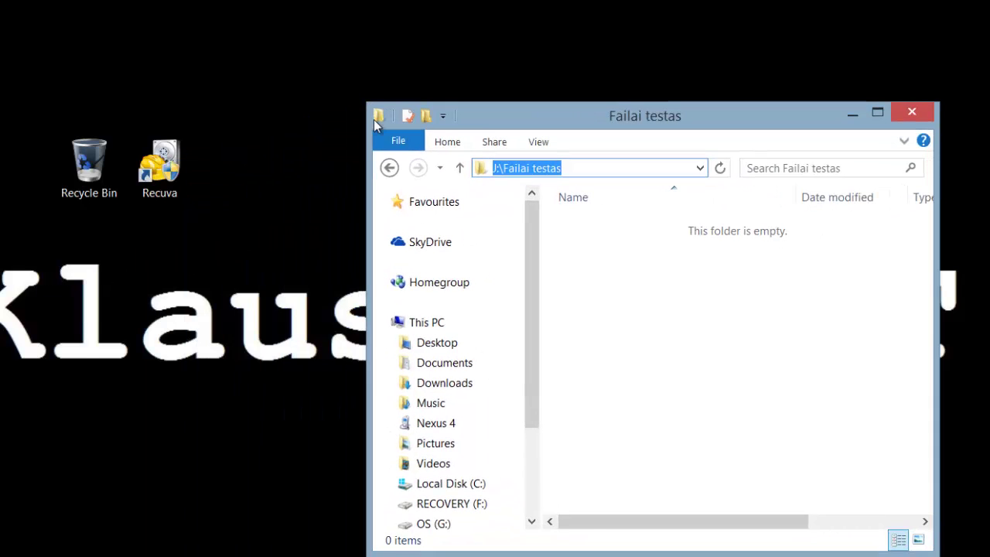
Launch Recuva, skip its wizard and resize the main window to sit beside the Failai testas window
double_click(162, 166)
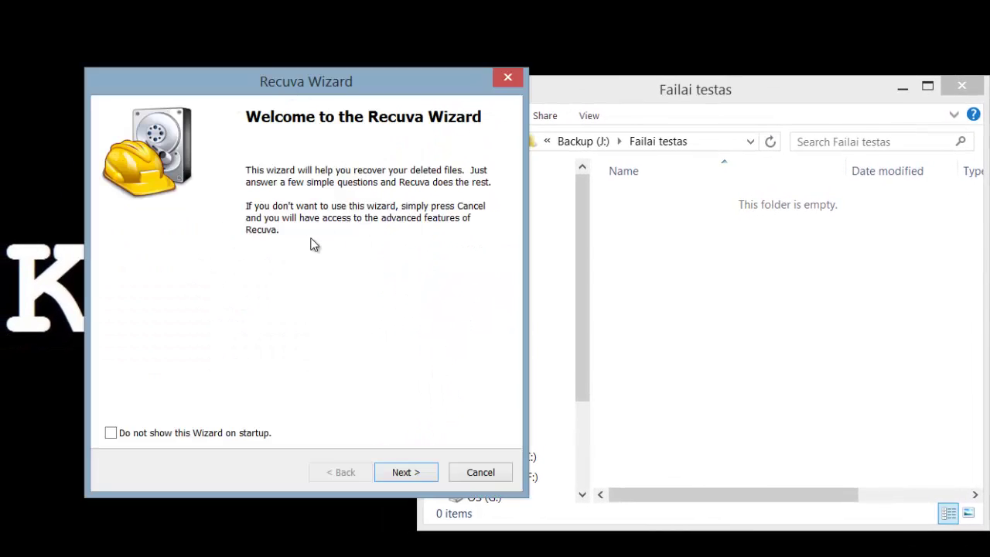
click(480, 472)
drag(556, 98, 230, 72)
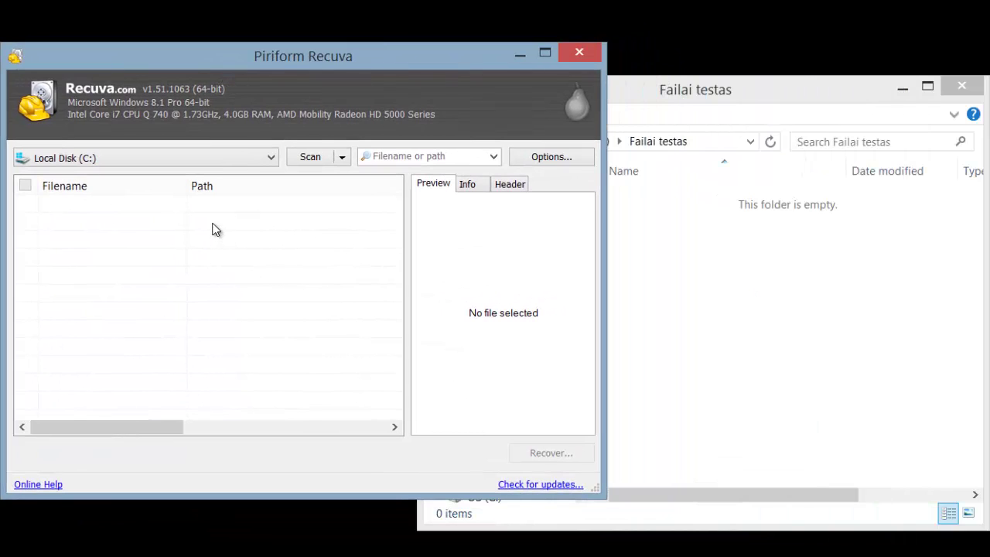
Start a scan of the Backup (J:) drive for deleted files and stop it before completion
click(262, 160)
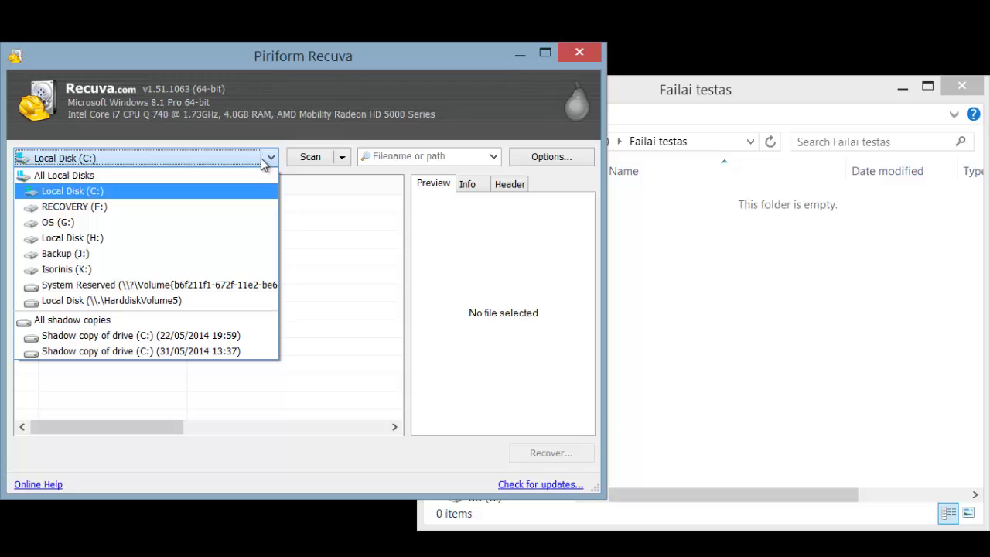
click(75, 258)
click(344, 159)
click(354, 284)
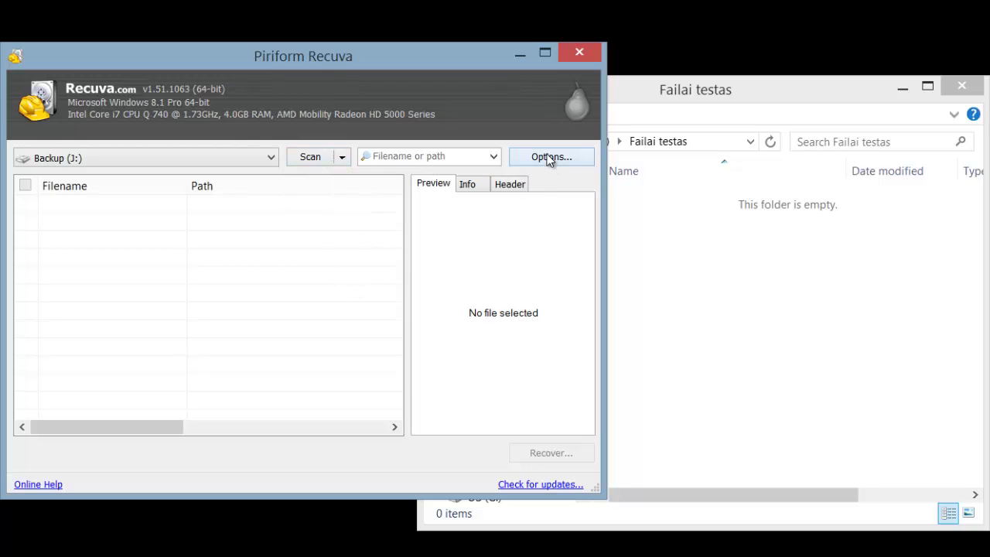
click(308, 161)
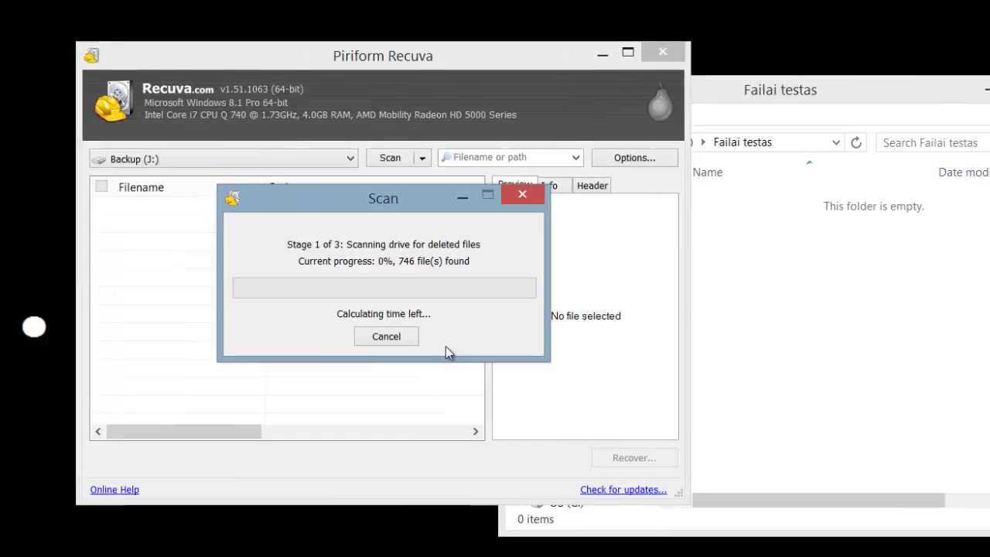
drag(332, 201, 308, 234)
click(523, 376)
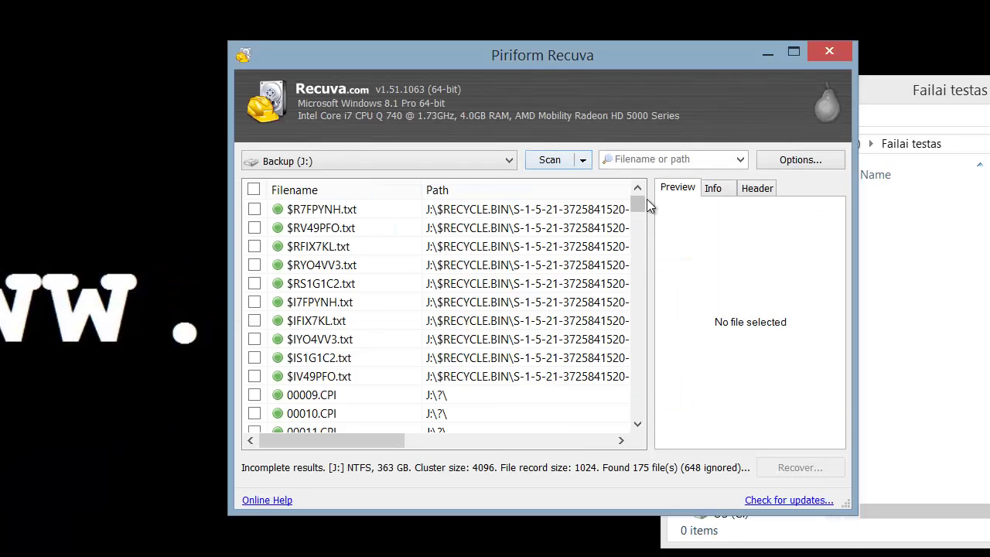
Sort the scan results by filename in descending order and scan the Backup (J:) drive again
click(741, 159)
click(815, 275)
click(340, 190)
scroll(380, 251, down, 5)
scroll(380, 252, down, 20)
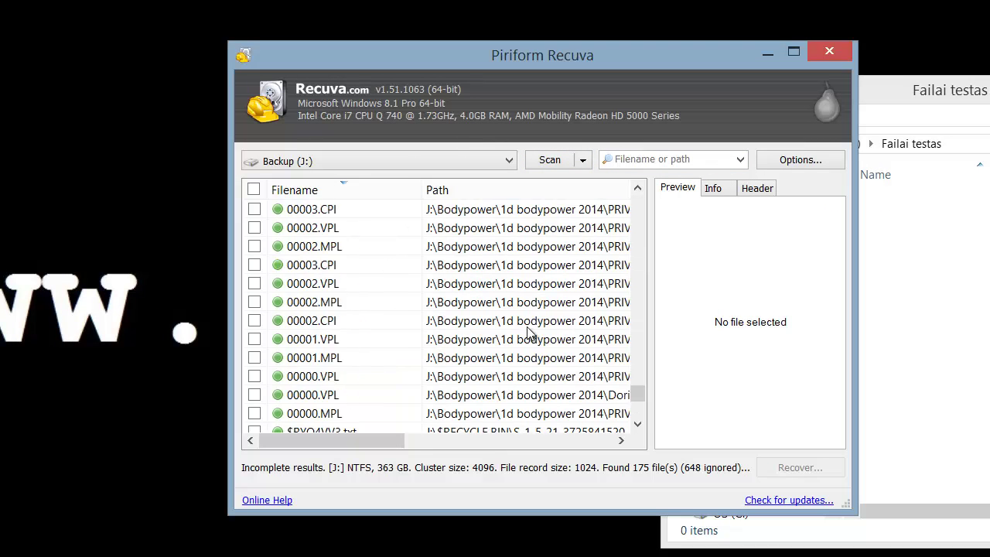
scroll(529, 333, up, 20)
click(550, 160)
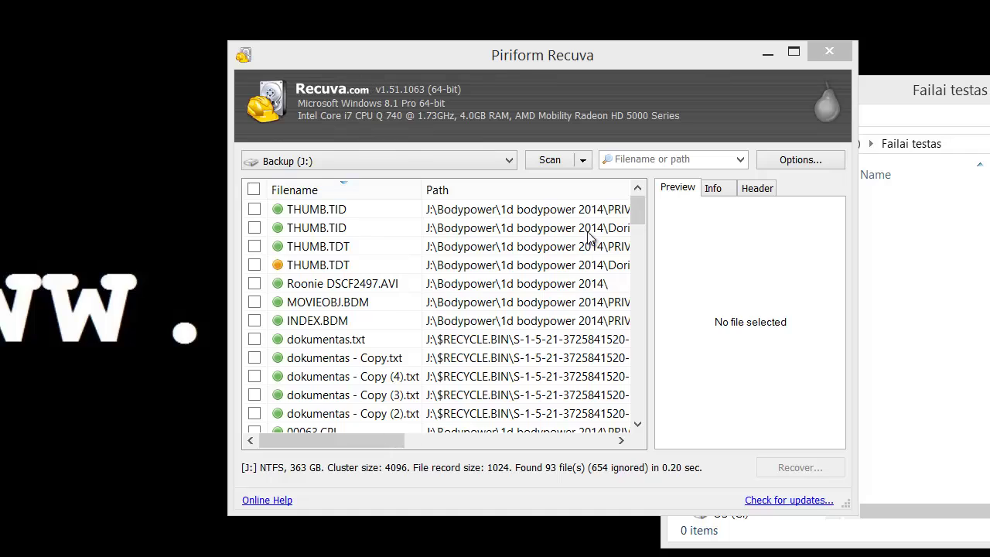
Mark the five deleted dokumentas text files, from dokumentas.txt to dokumentas - Copy (2).txt, for recovery
click(312, 340)
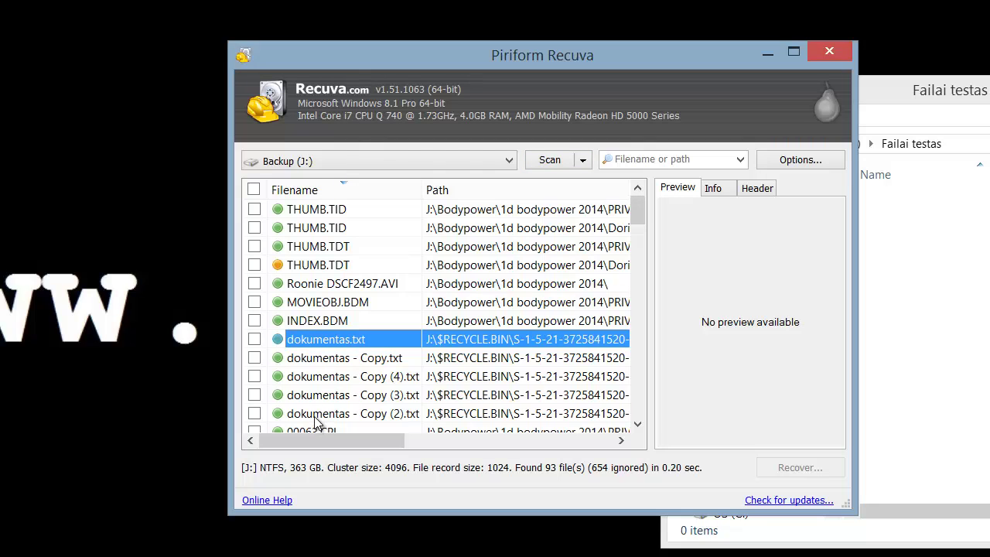
shift+click(319, 418)
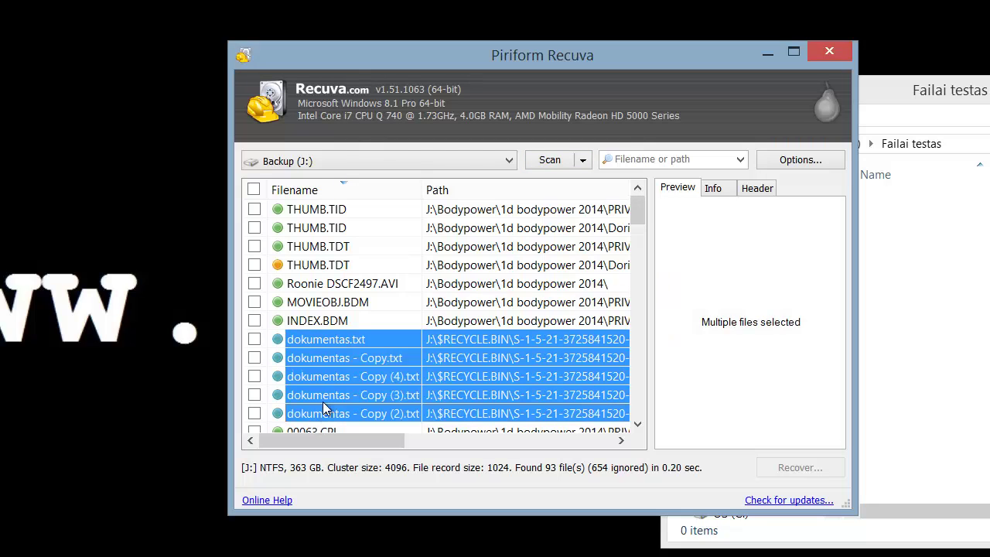
click(254, 340)
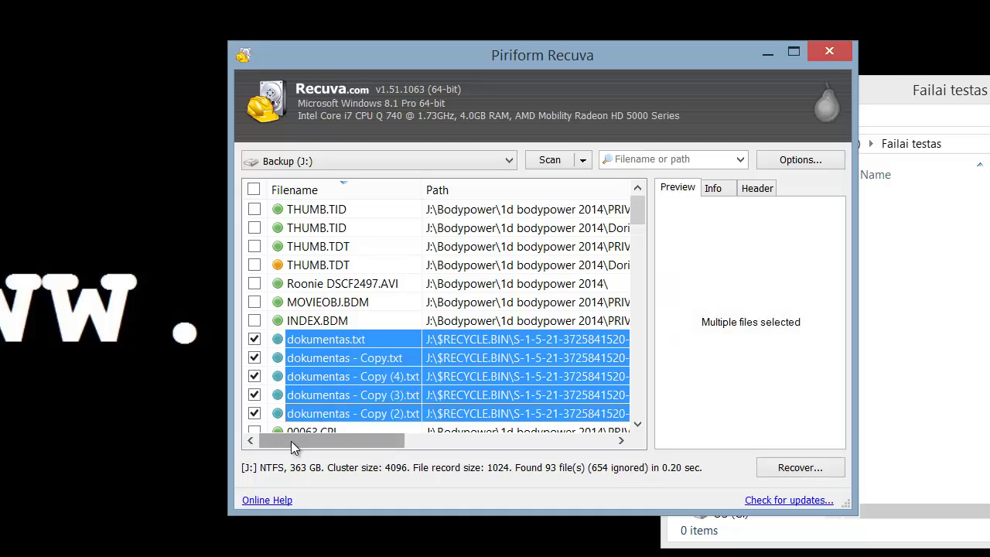
Start recovering the marked files, and create a new desktop folder for them with its window open beside Recuva
click(798, 468)
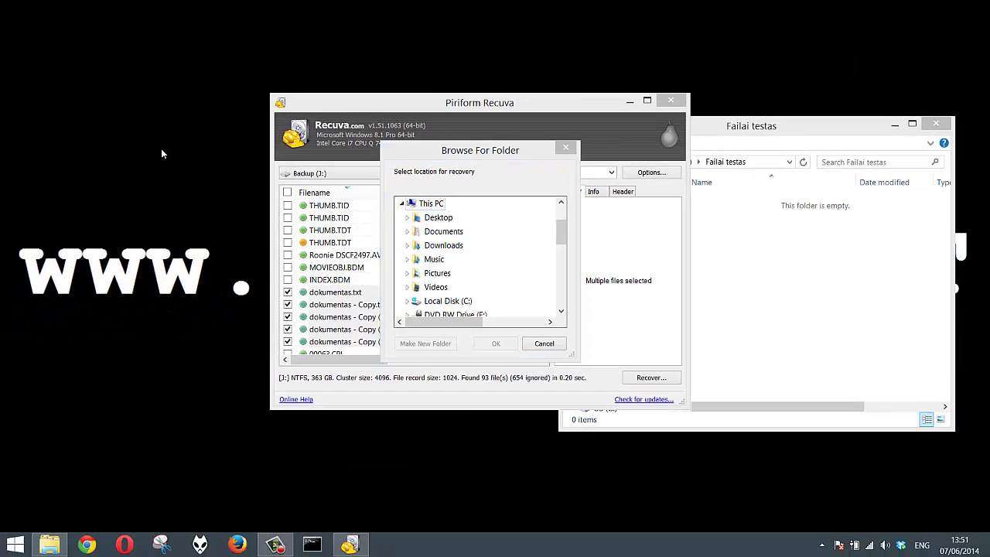
right_click(65, 124)
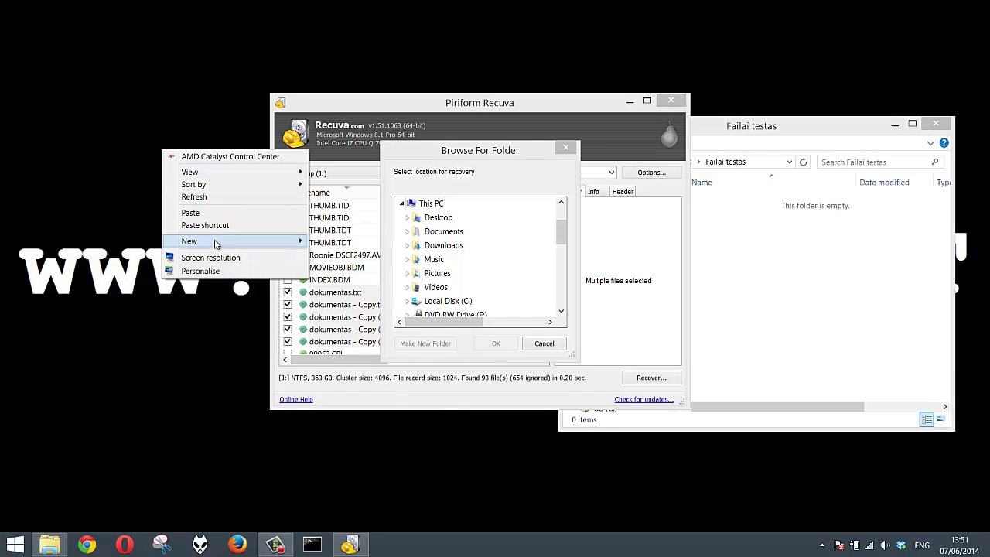
mouse_move(240, 240)
click(325, 241)
double_click(169, 155)
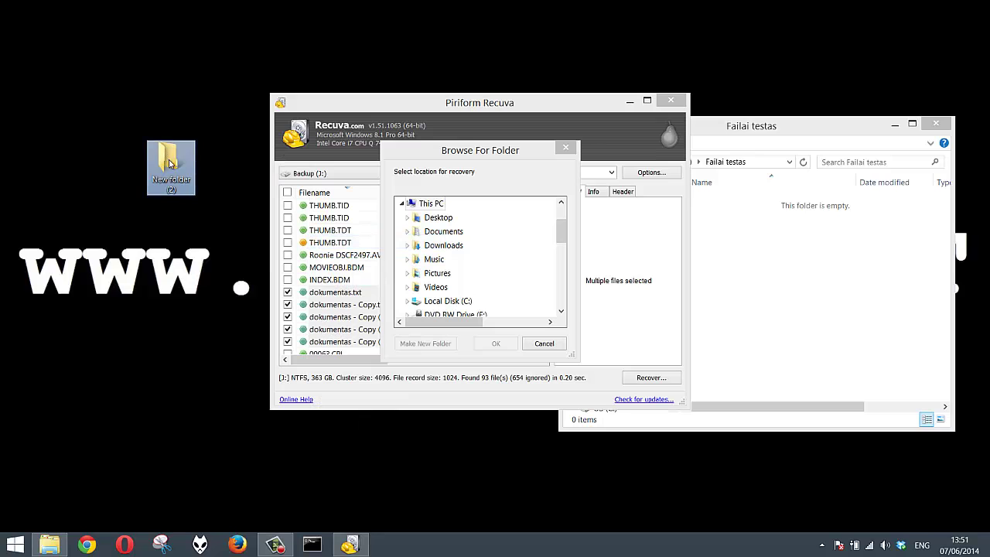
drag(656, 147, 92, 165)
Recover the five marked dokumentas files into New folder (2) on the Desktop and dismiss the completion report
click(450, 158)
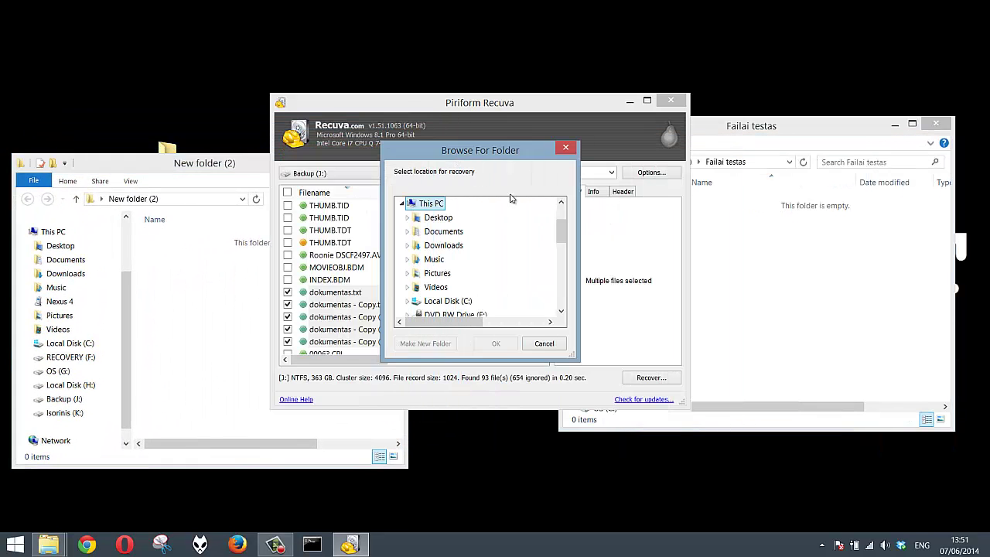
double_click(438, 217)
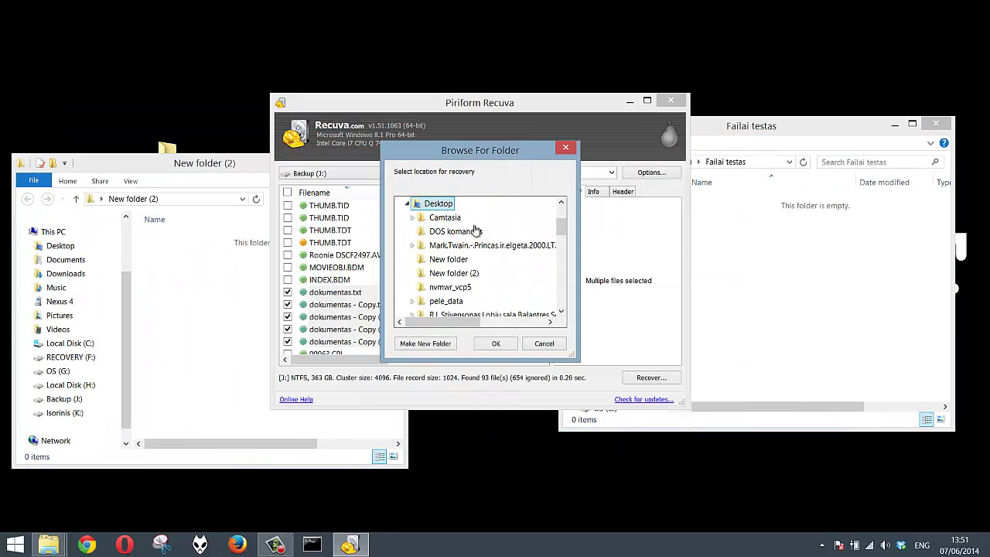
click(457, 273)
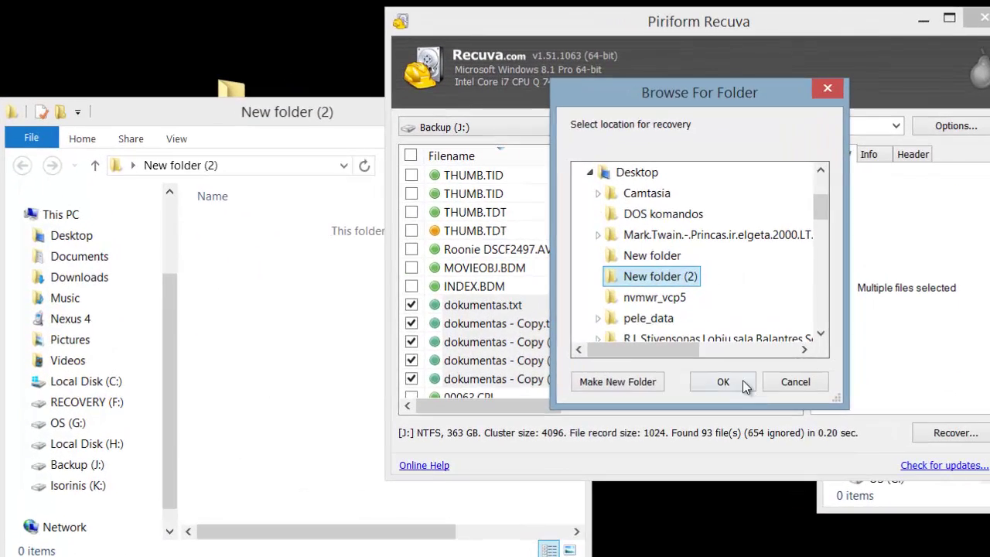
click(750, 390)
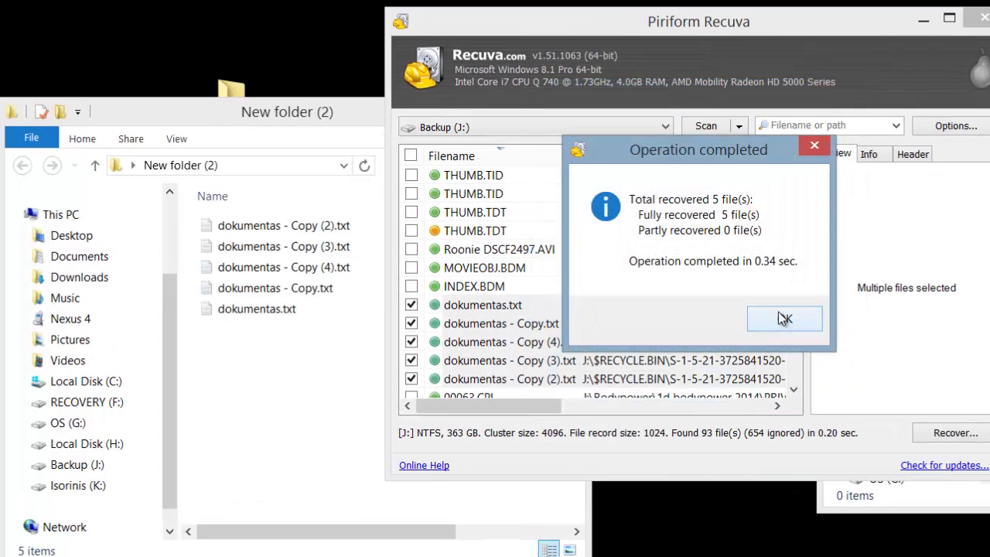
click(784, 321)
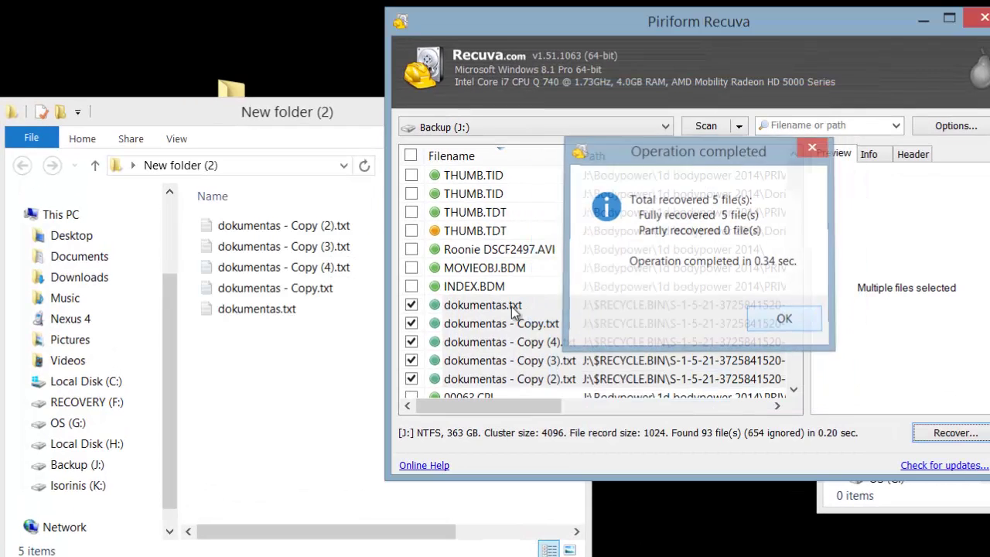
Move all five recovered dokumentas text files from New folder (2) into the Failai testas folder on the Backup (J:) drive
click(283, 382)
drag(360, 404, 251, 221)
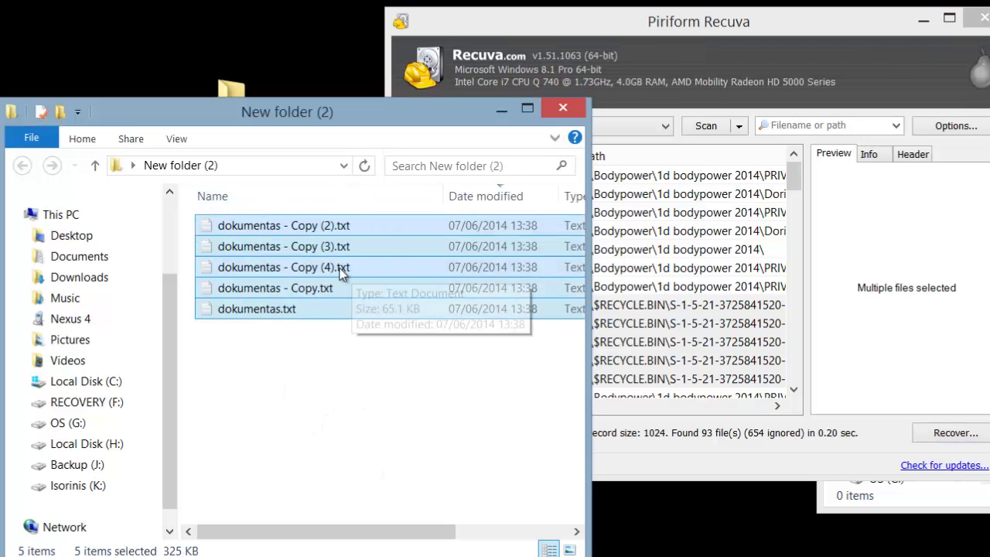
scroll(404, 309, right, 2)
drag(247, 268, 665, 353)
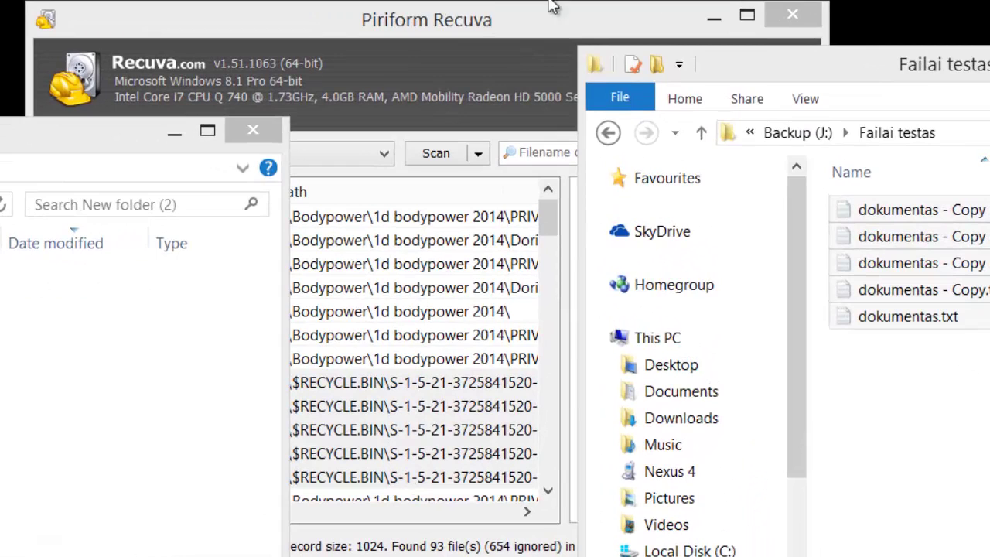
Switch on Deep Scan in Recuva's scanning options and discard the change
click(583, 25)
click(764, 160)
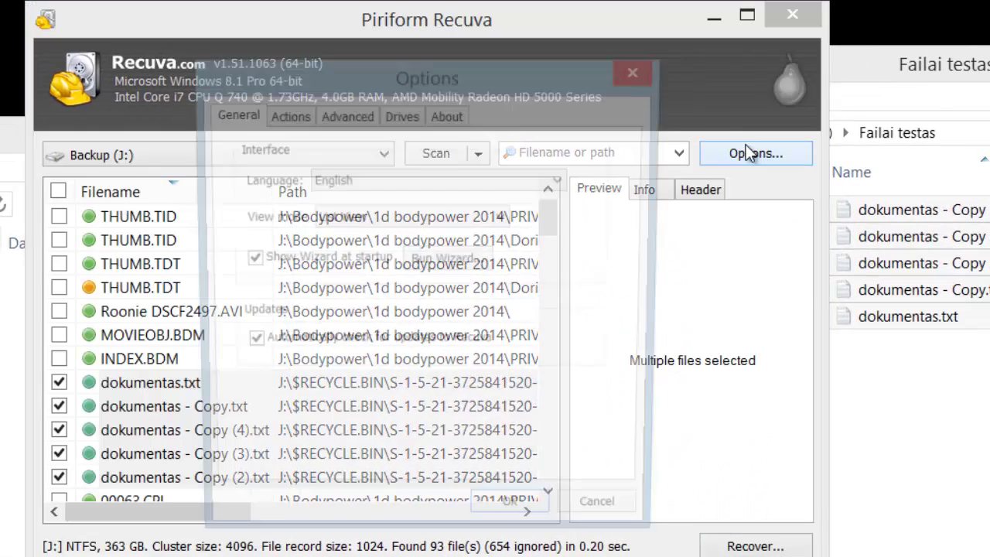
click(304, 113)
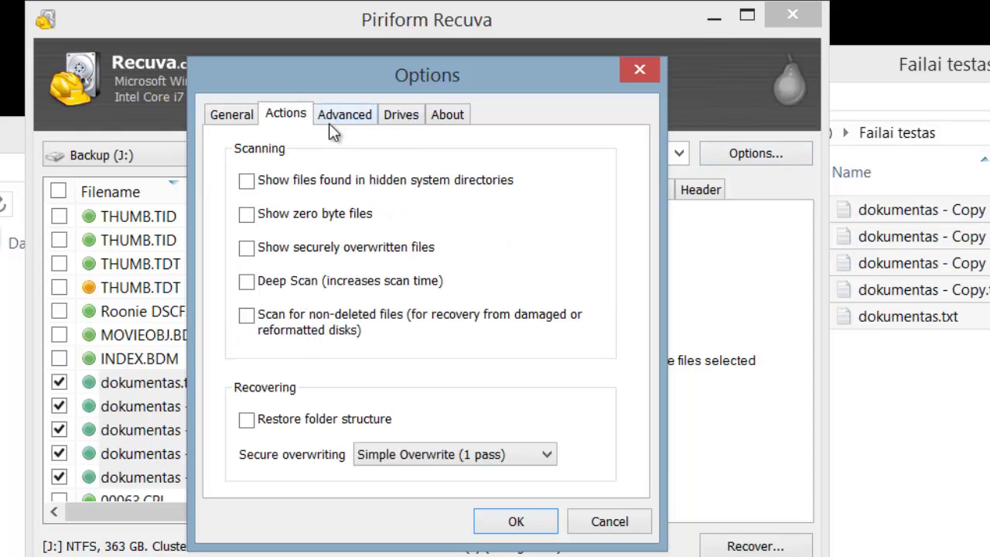
click(359, 283)
click(615, 532)
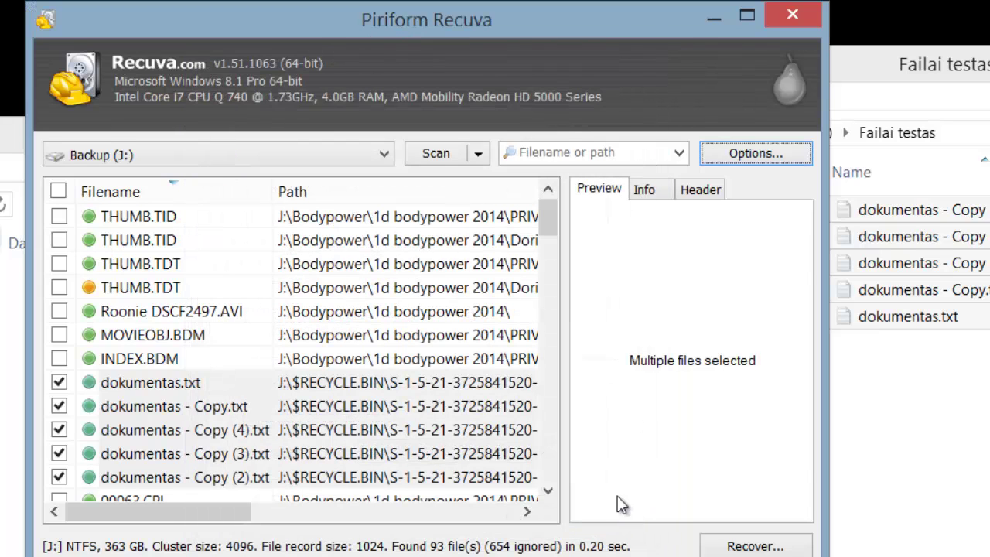